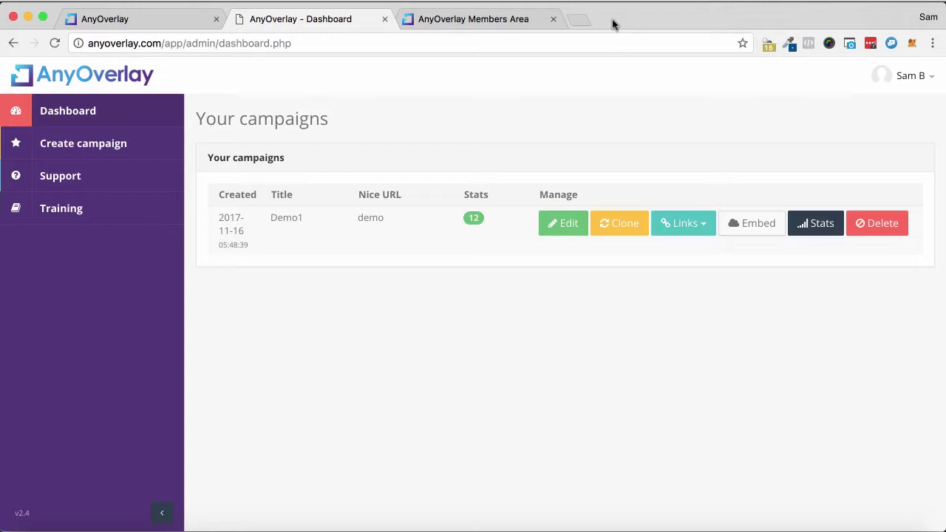
- View Demo1's training-offer overlay on its demo page in a new tab, then return to the dashboard
click(681, 221)
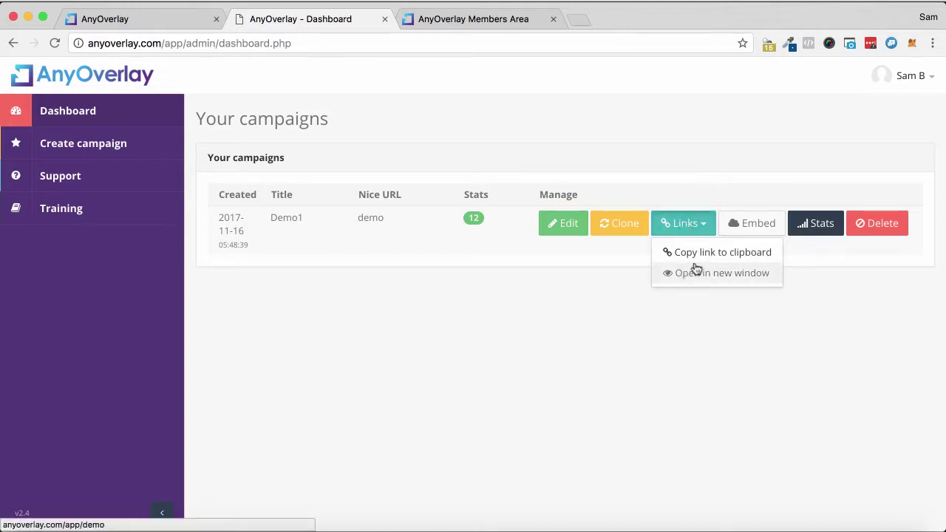
click(699, 272)
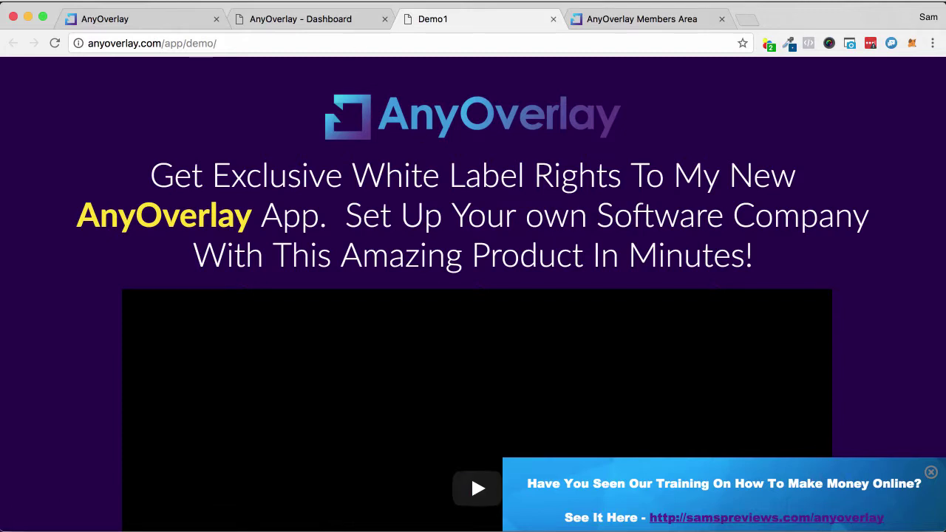
click(304, 18)
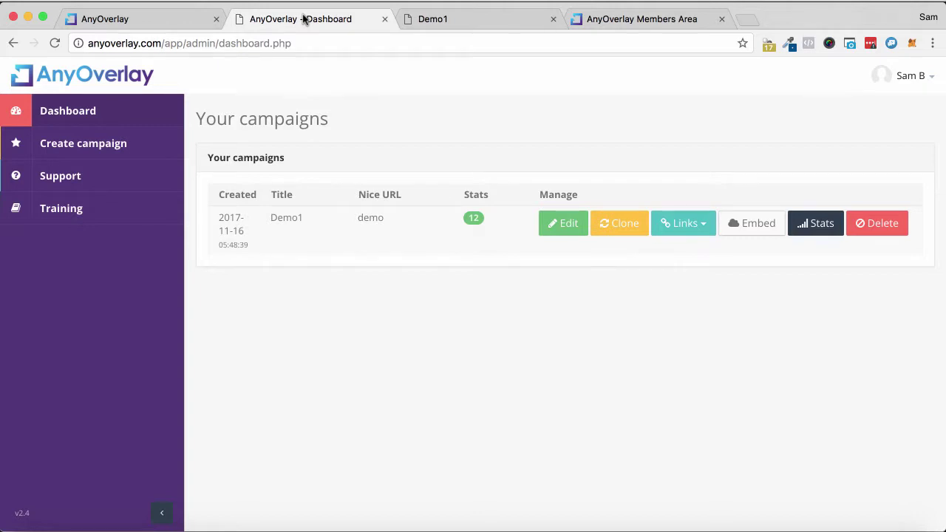
- Open Demo1's edit page and click into its Title and Site URL fields
click(568, 231)
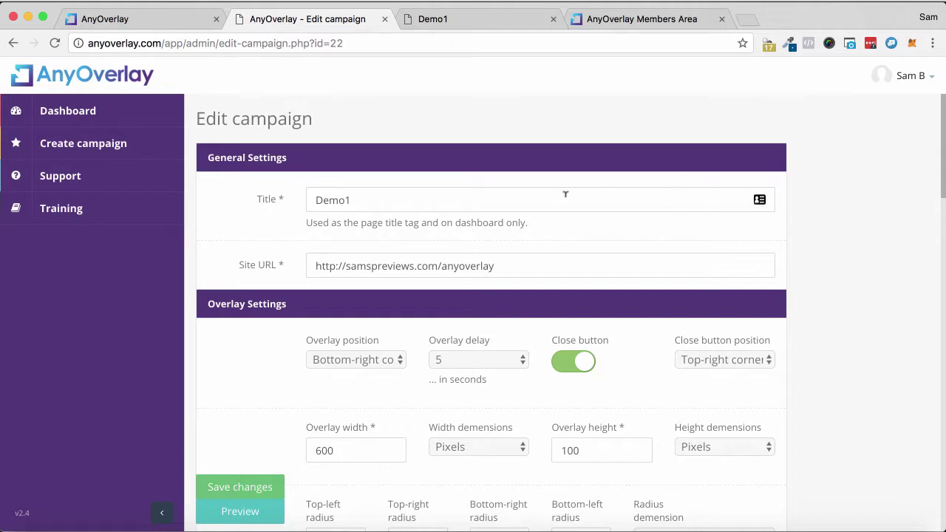
click(371, 198)
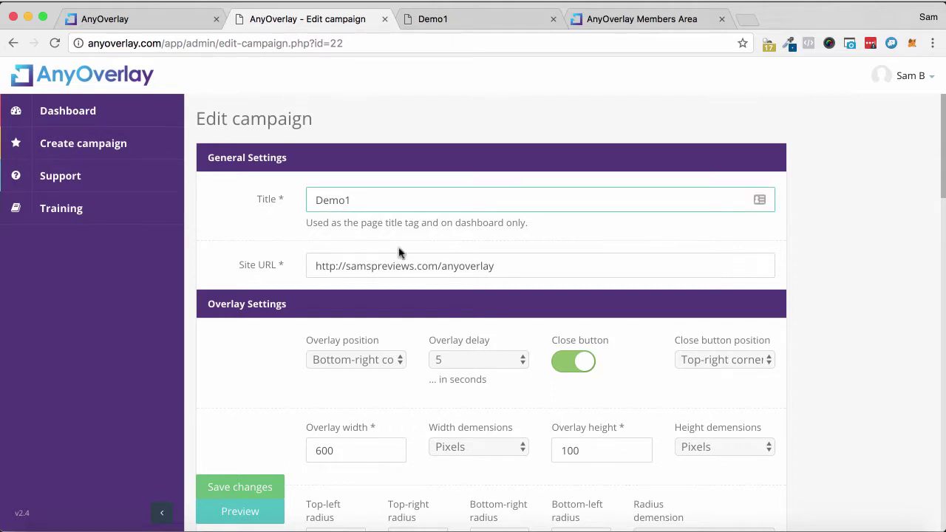
click(437, 267)
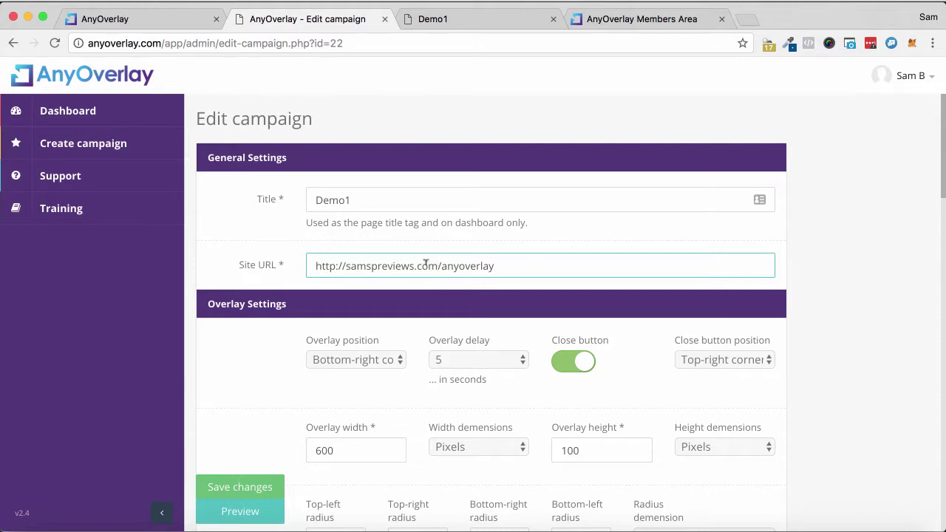
scroll(838, 289, down, 5)
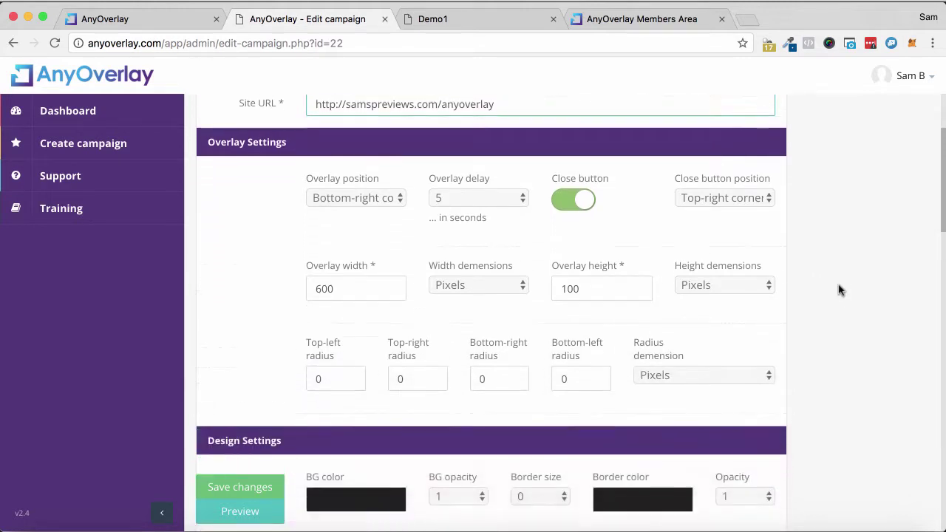
click(368, 183)
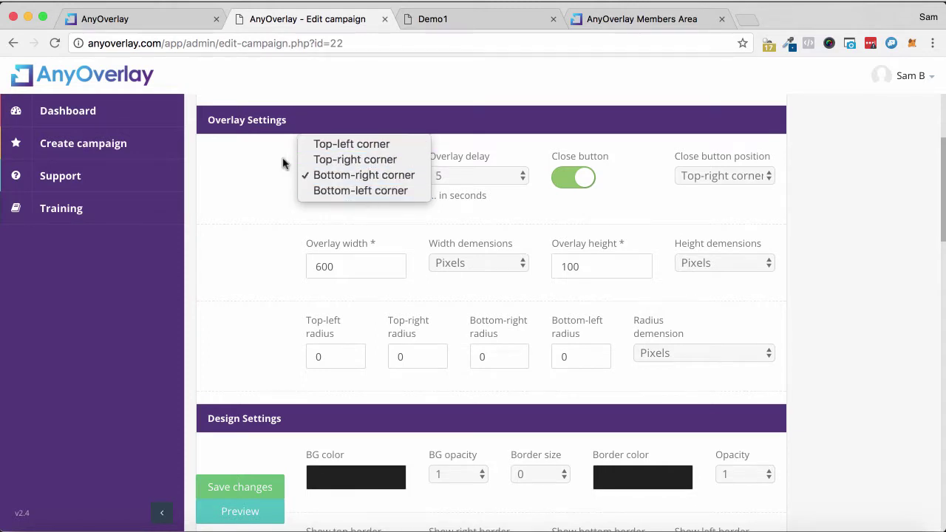
click(249, 188)
click(467, 170)
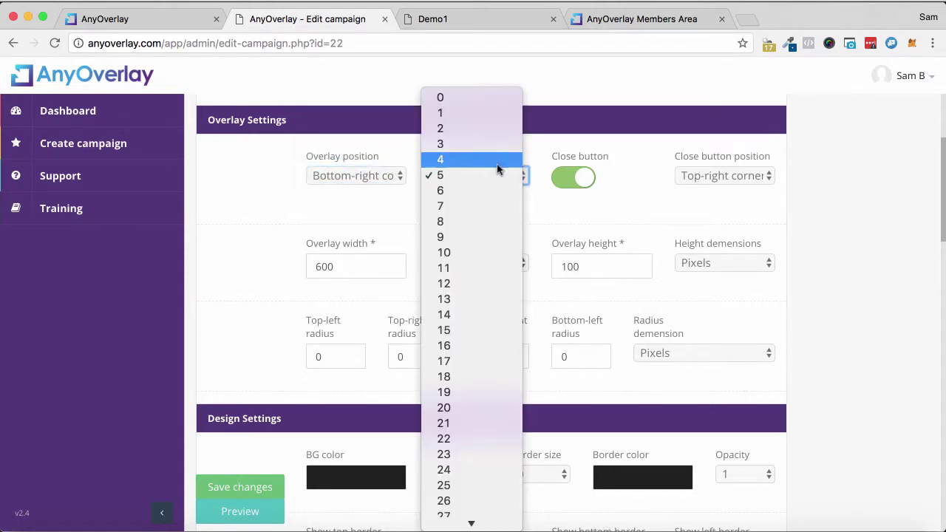
click(544, 151)
click(720, 185)
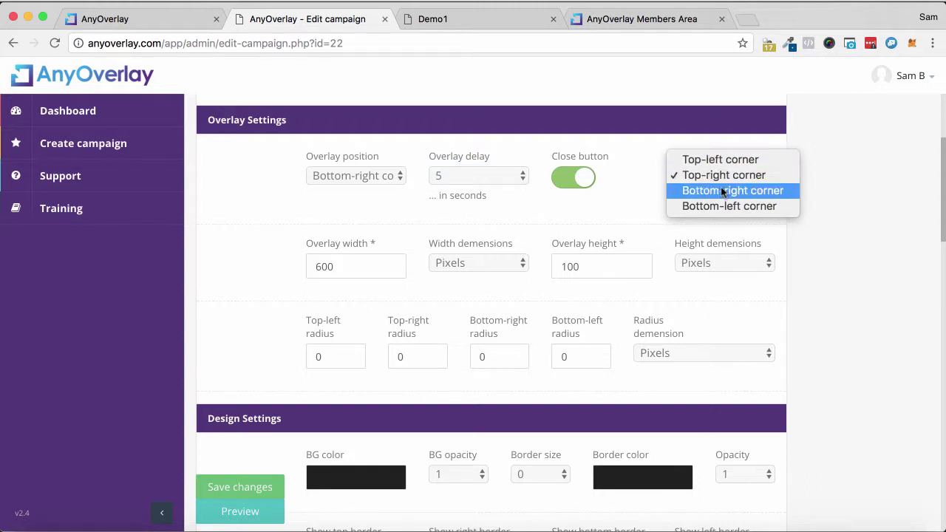
click(886, 206)
click(364, 265)
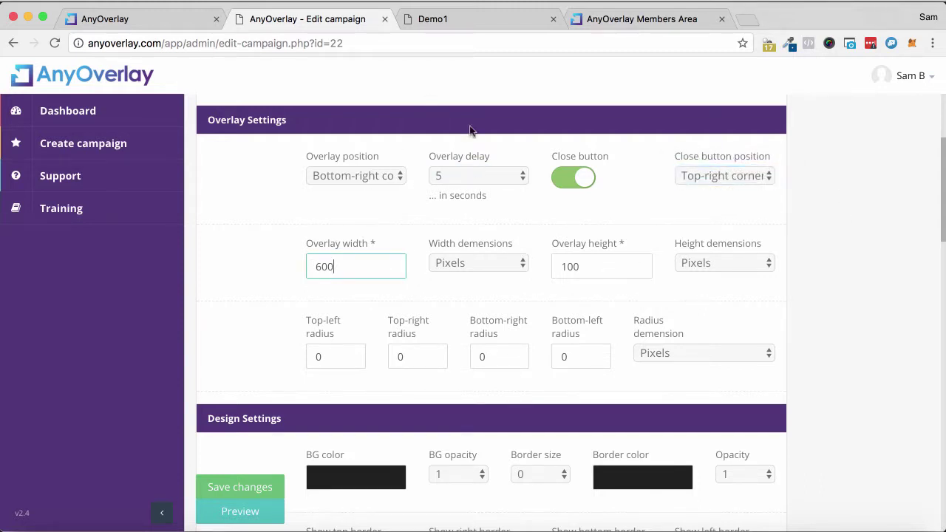
click(472, 20)
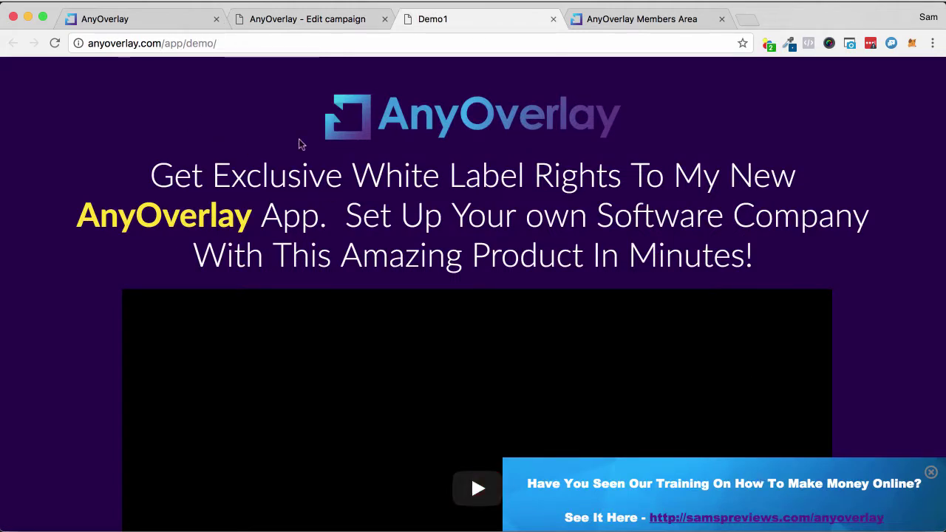
click(257, 14)
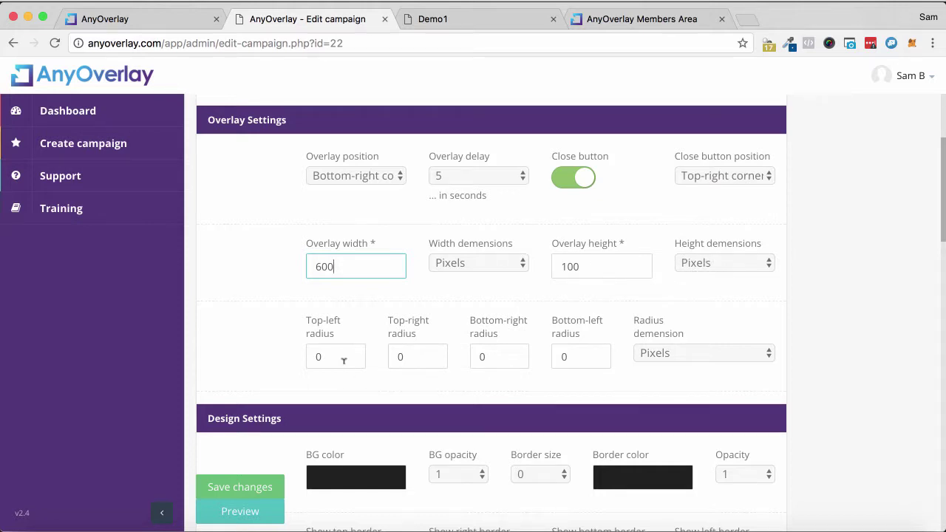
scroll(501, 362, down, 5)
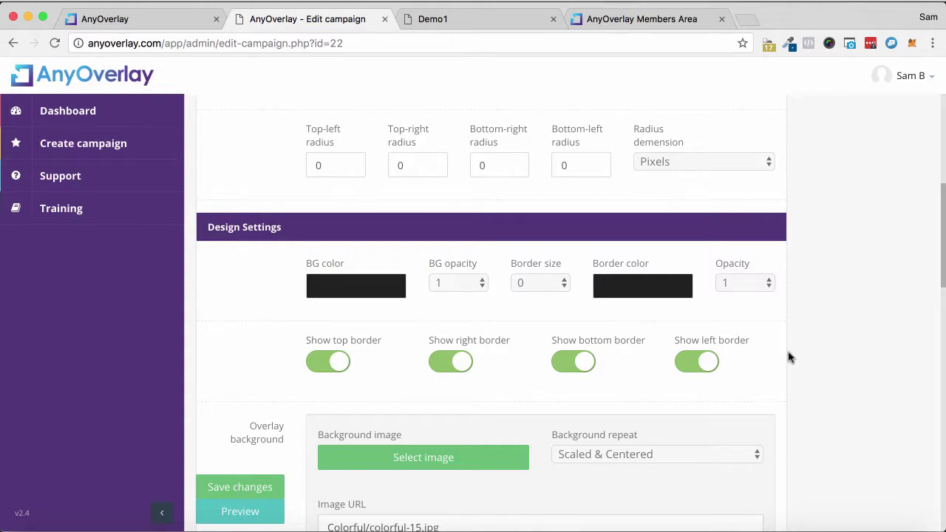
- Open the overlay background image library, glancing at the demo page before returning
scroll(789, 357, down, 3)
scroll(789, 357, down, 1)
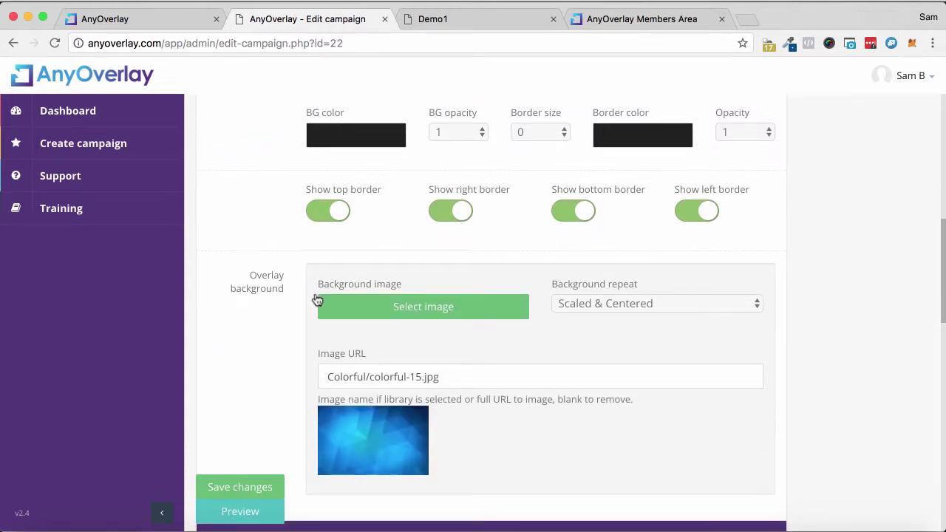
click(419, 312)
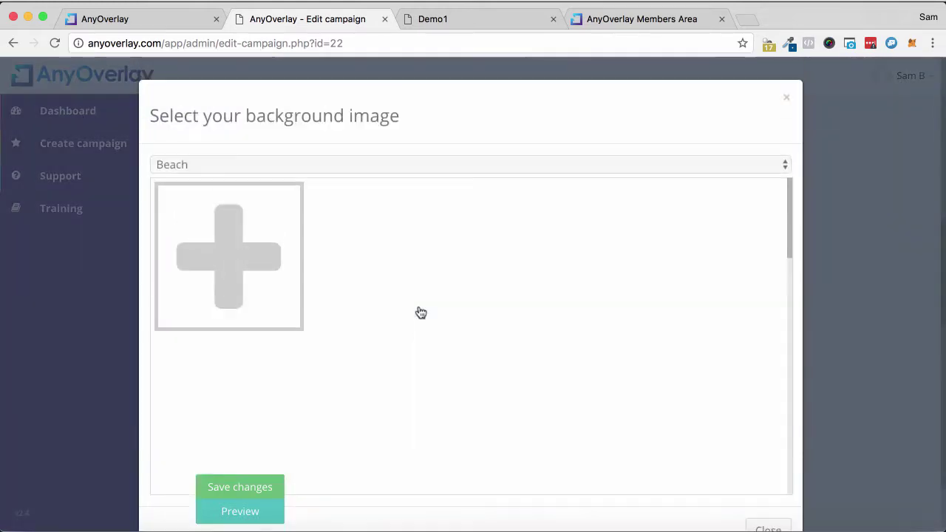
click(432, 20)
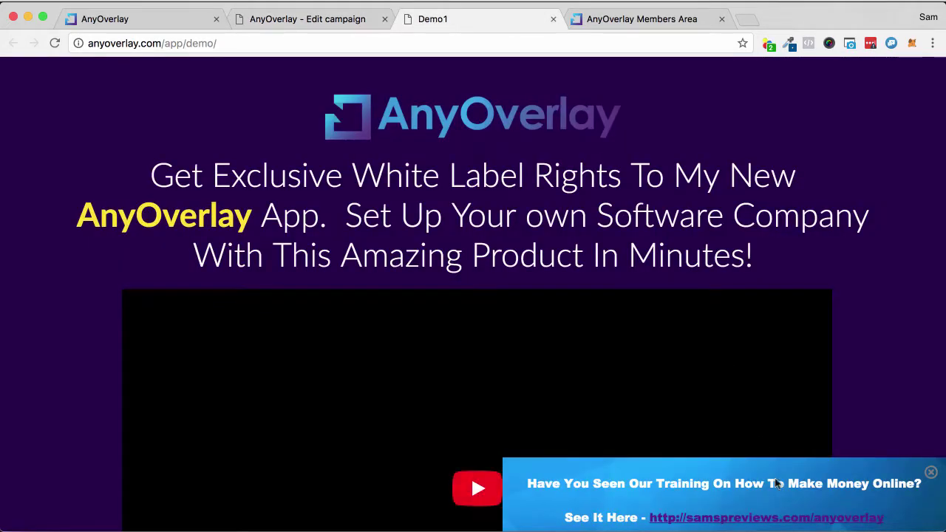
click(343, 19)
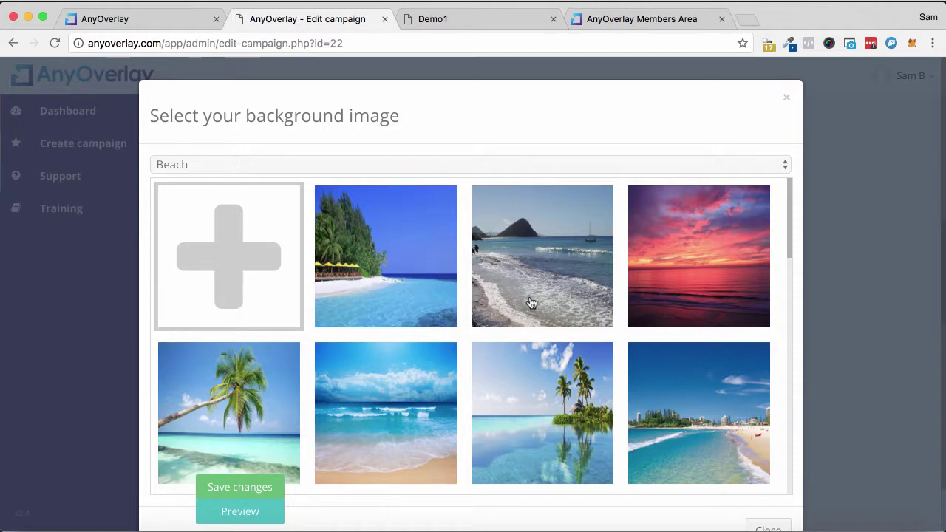
- Browse the Beach category images and close the library, keeping the colorful-15 background
click(476, 164)
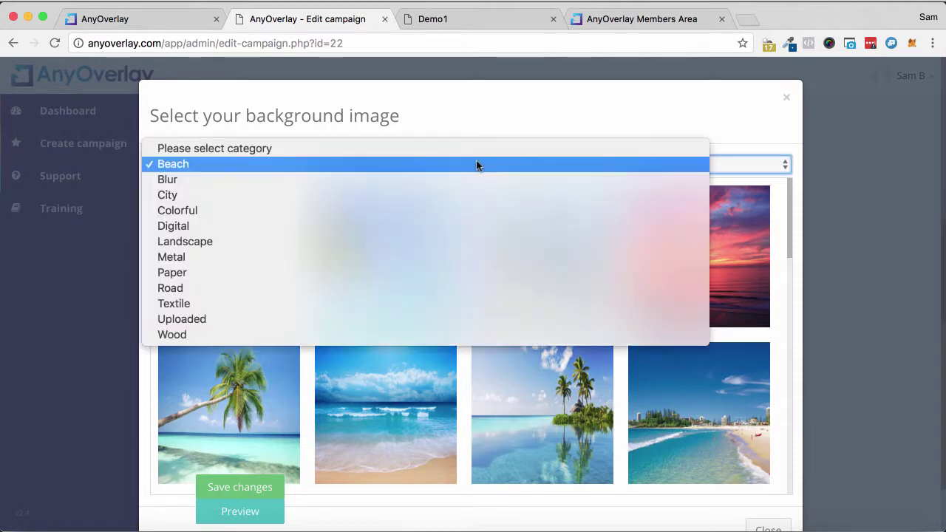
click(546, 112)
scroll(575, 257, down, 2)
scroll(575, 256, down, 3)
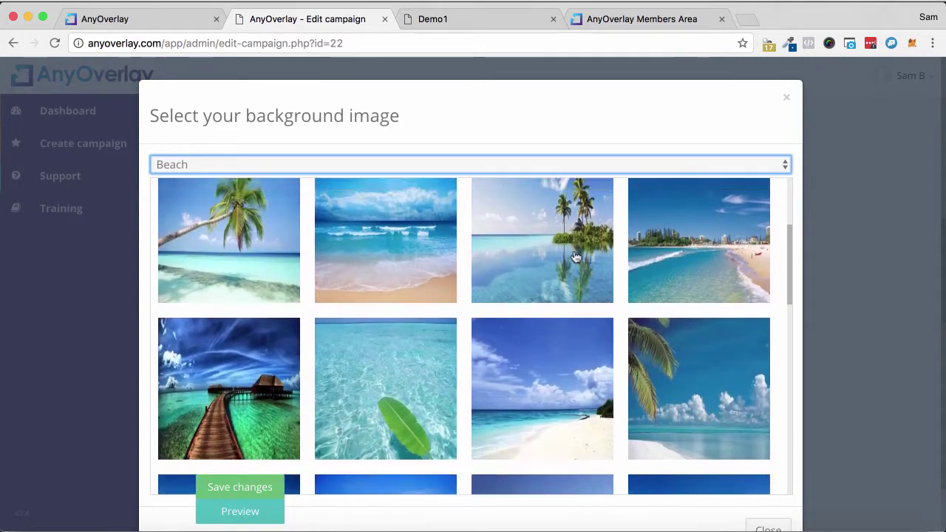
scroll(576, 256, up, 1)
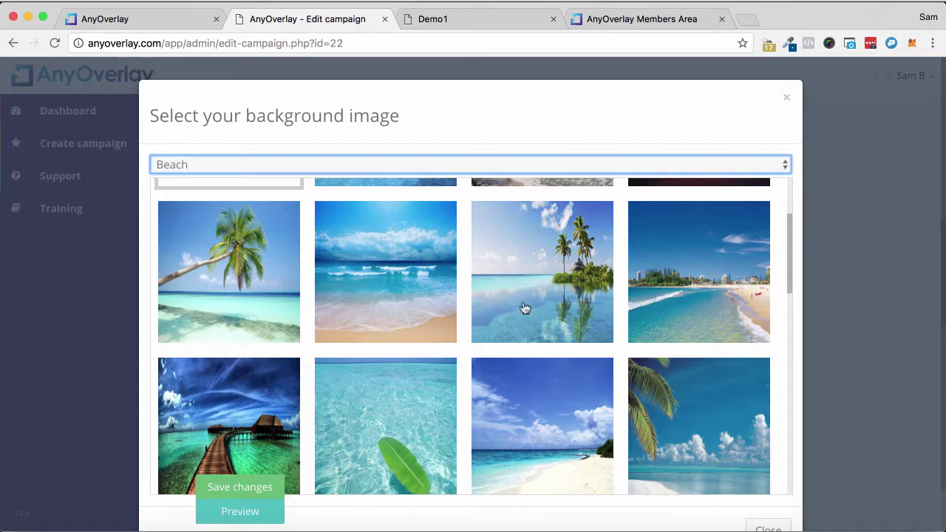
scroll(539, 285, down, 2)
scroll(540, 286, down, 4)
scroll(540, 286, up, 2)
scroll(541, 286, up, 3)
click(522, 161)
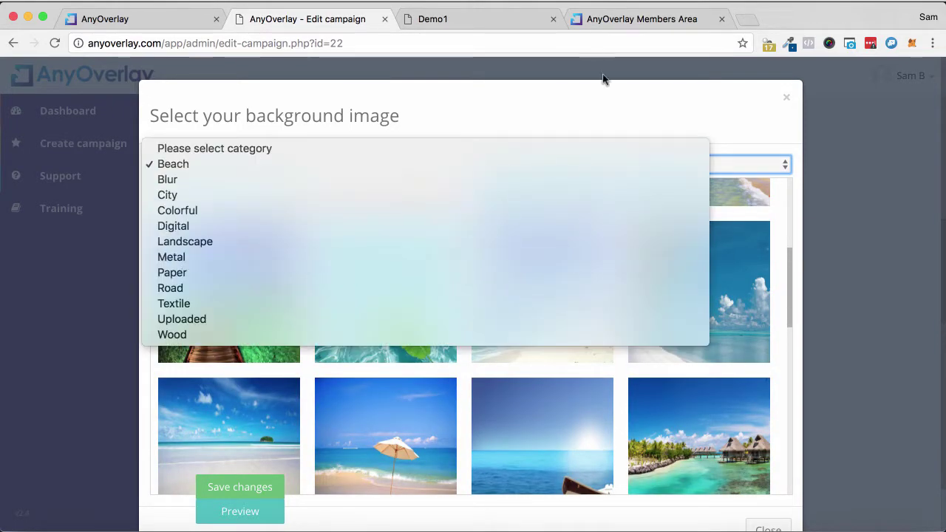
click(787, 100)
click(788, 101)
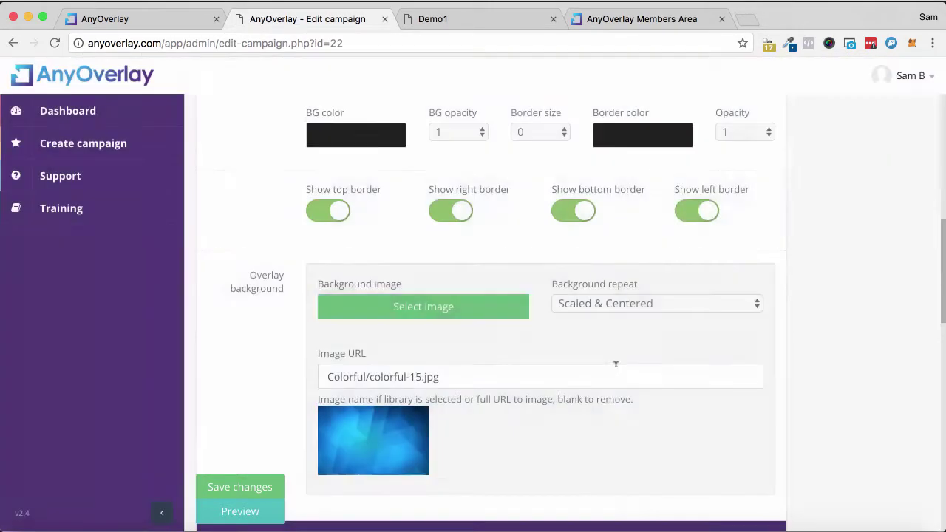
scroll(581, 364, down, 1)
scroll(581, 364, down, 4)
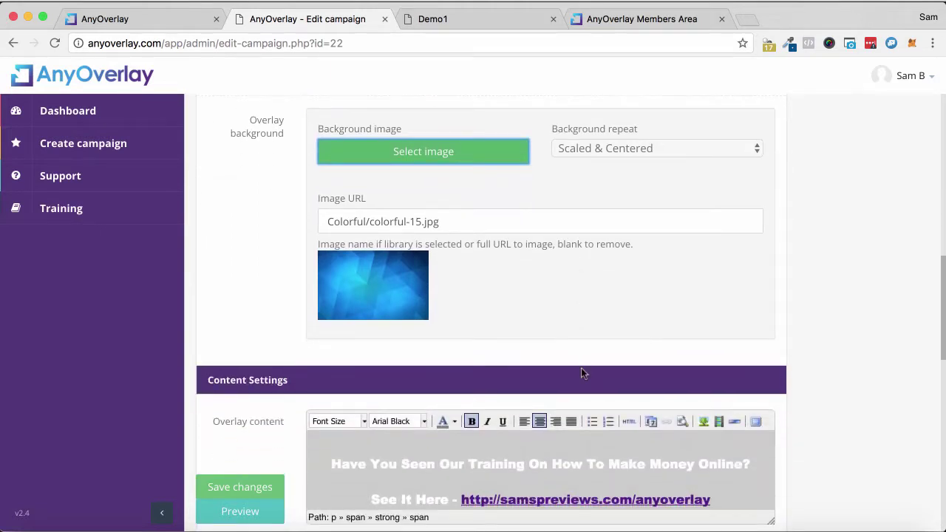
scroll(582, 369, down, 5)
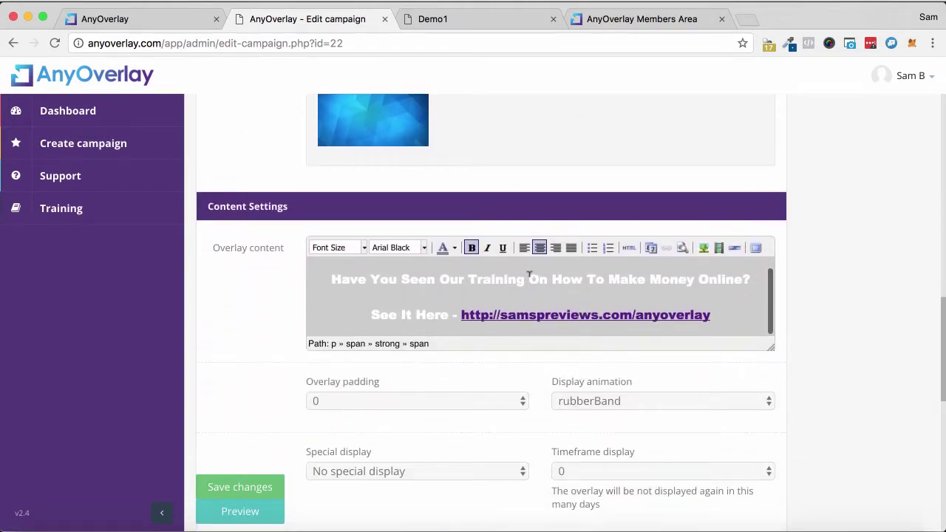
drag(385, 279, 539, 278)
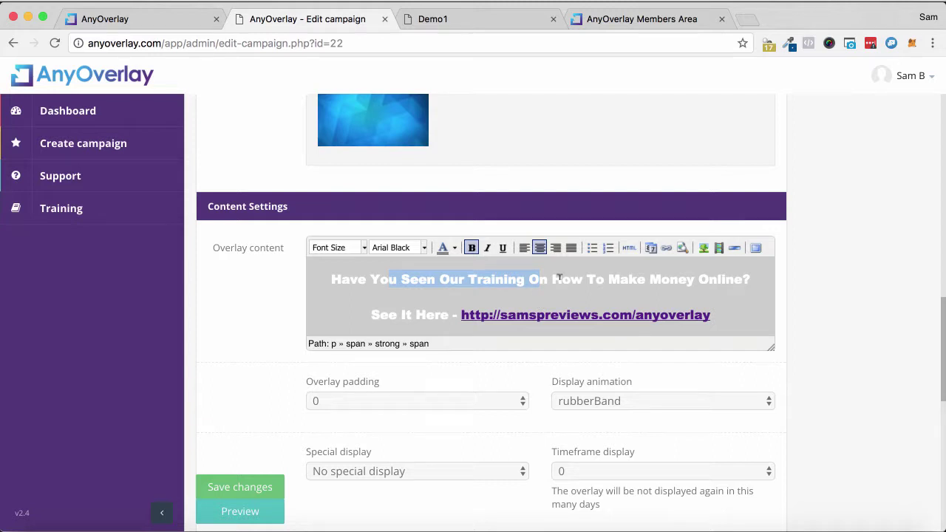
scroll(560, 278, down, 3)
click(584, 276)
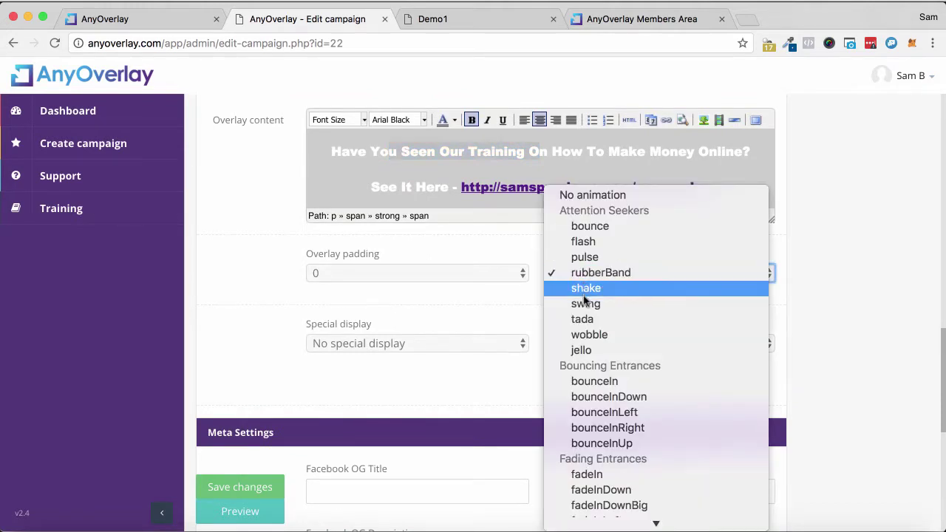
click(834, 295)
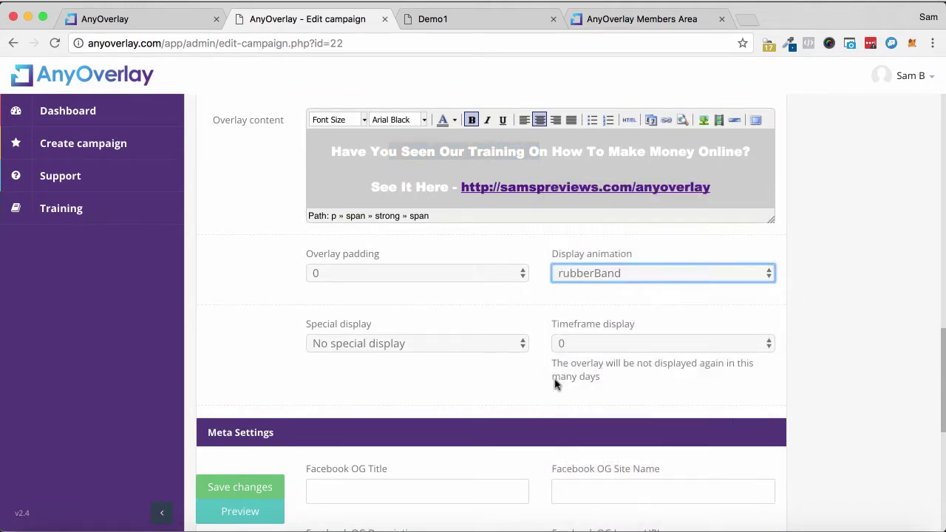
click(483, 344)
click(270, 358)
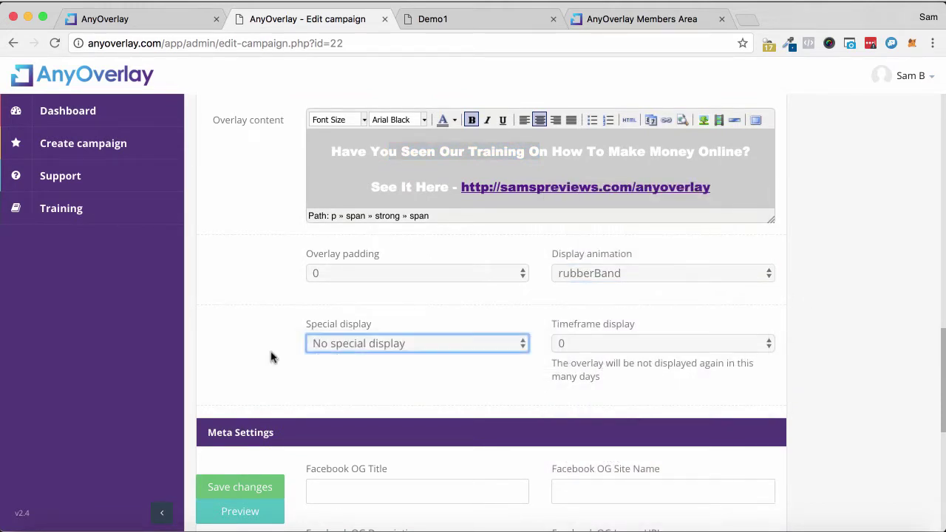
scroll(271, 358, down, 5)
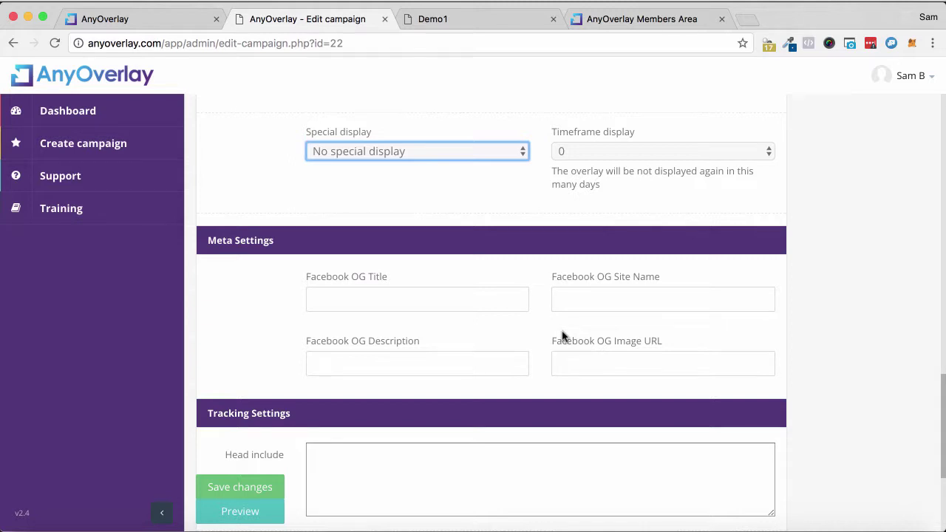
scroll(605, 362, down, 3)
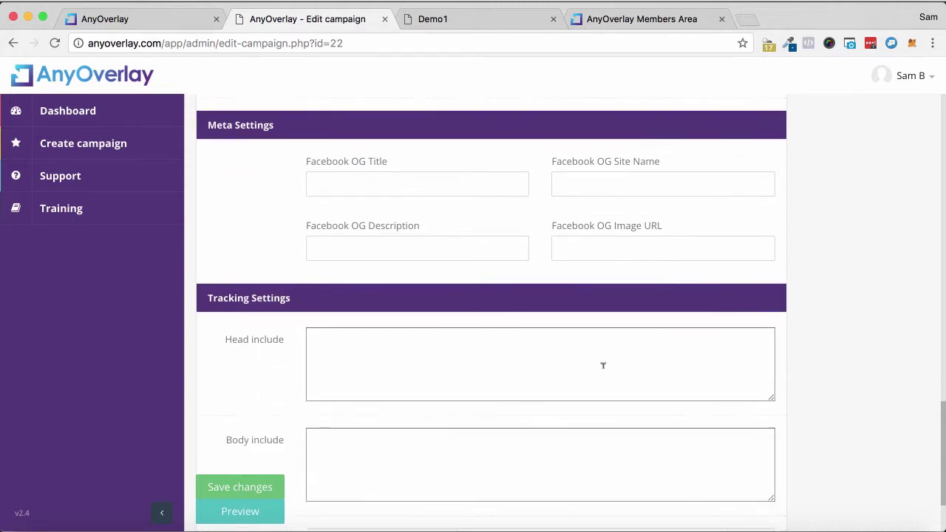
scroll(604, 363, down, 1)
scroll(603, 365, down, 1)
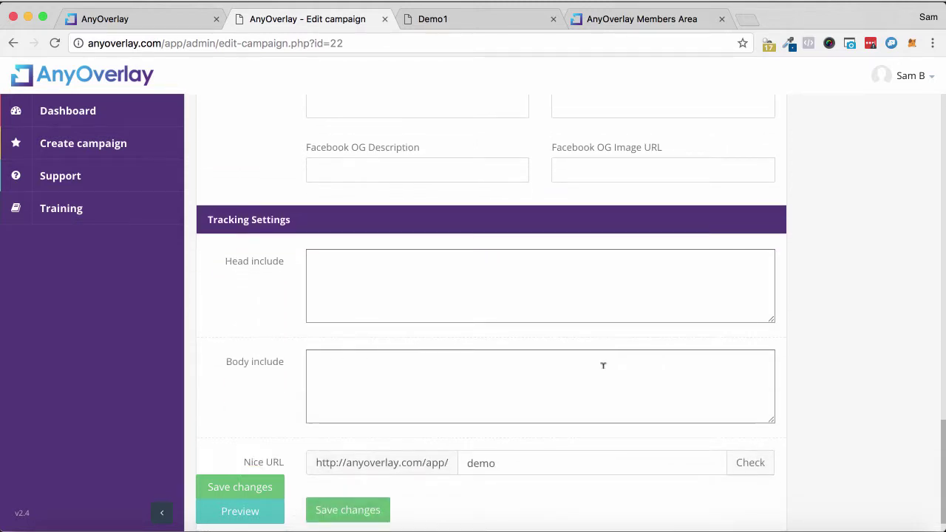
click(515, 290)
click(491, 378)
scroll(491, 378, down, 1)
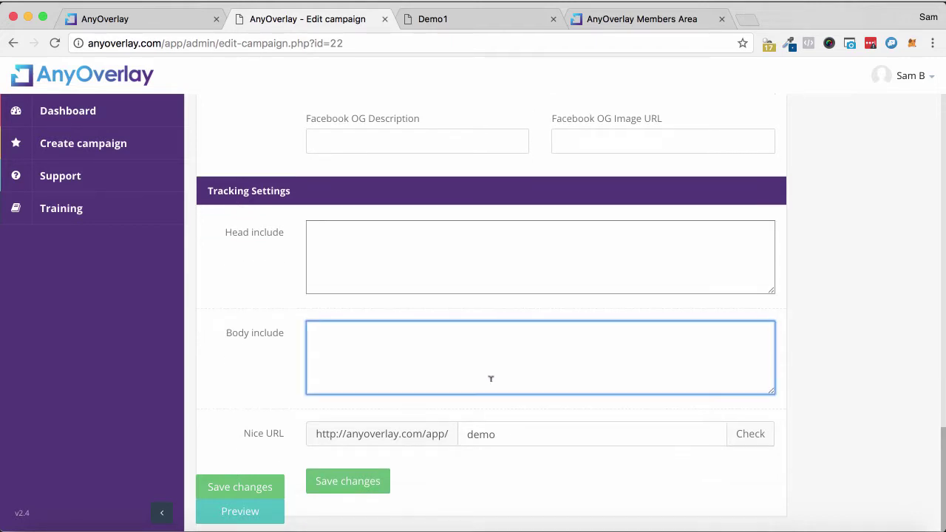
click(505, 434)
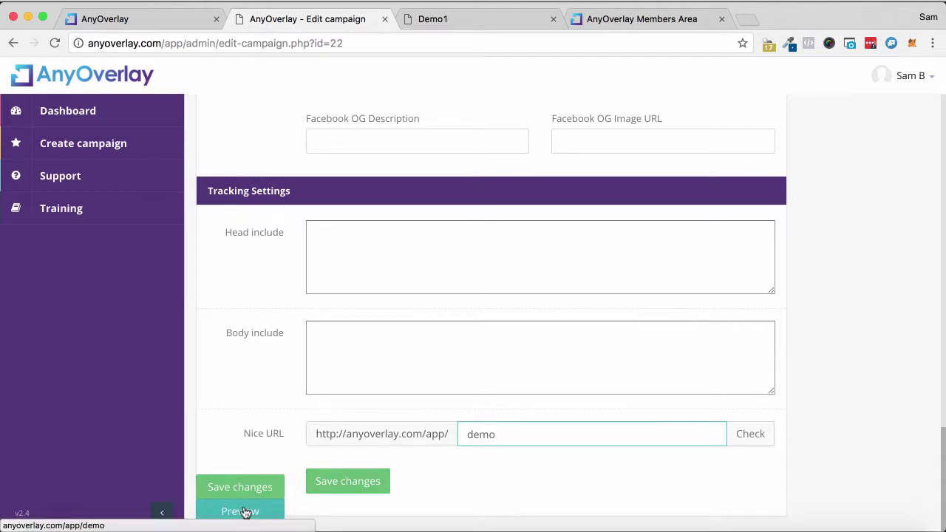
- Preview Demo1's overlay on the demo page, then switch to the members area Downloads page
click(455, 20)
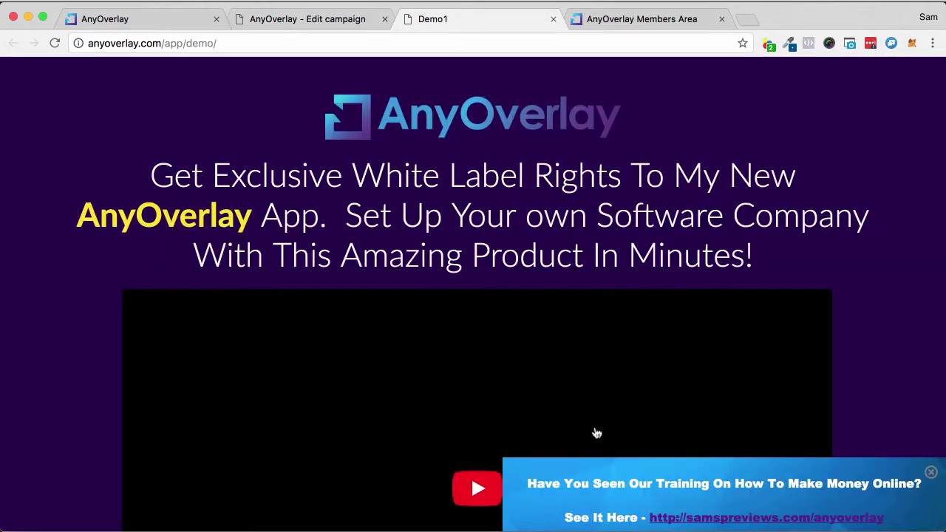
click(226, 45)
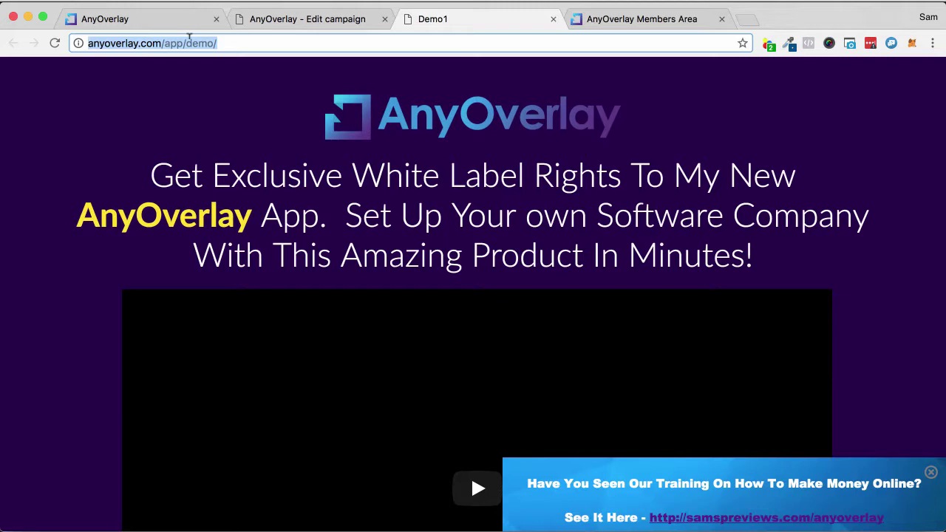
click(617, 22)
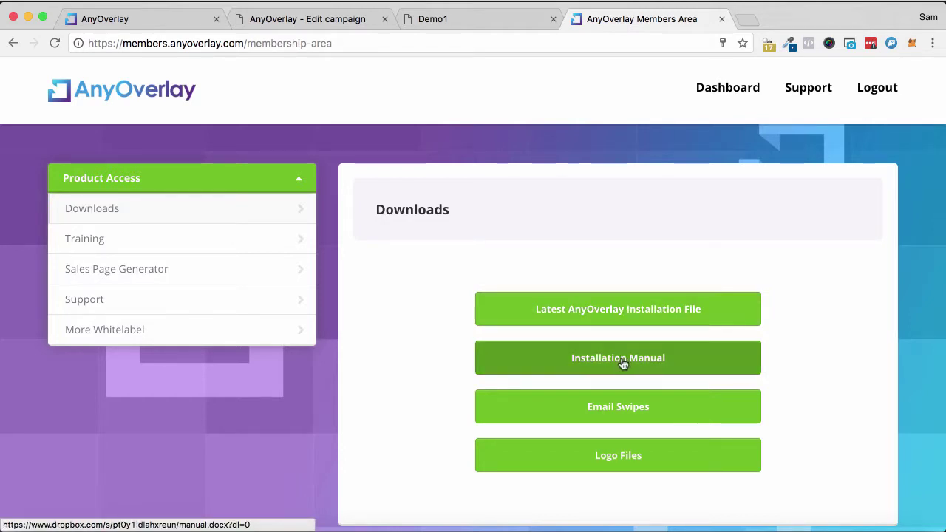
- Scroll down the members area Downloads page past its four download links
scroll(637, 399, down, 1)
scroll(637, 405, down, 2)
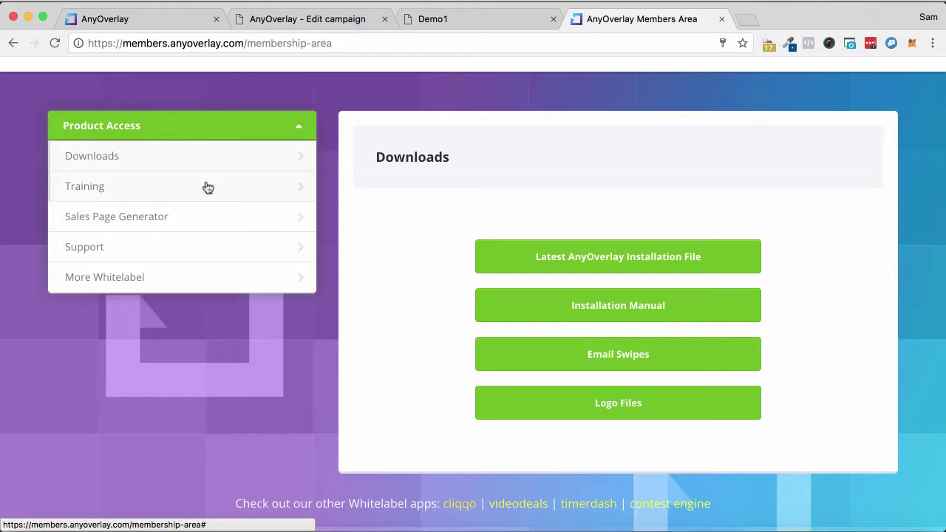
click(214, 213)
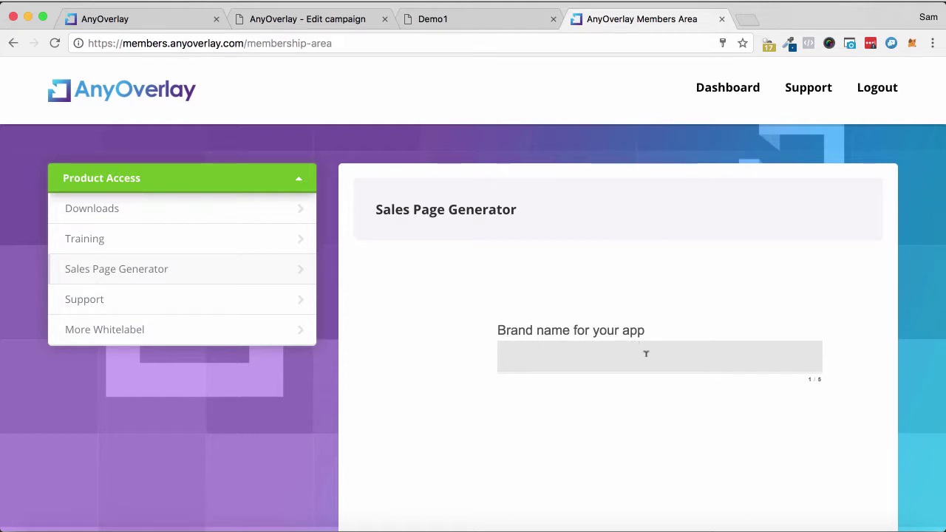
scroll(644, 353, down, 2)
scroll(644, 353, down, 3)
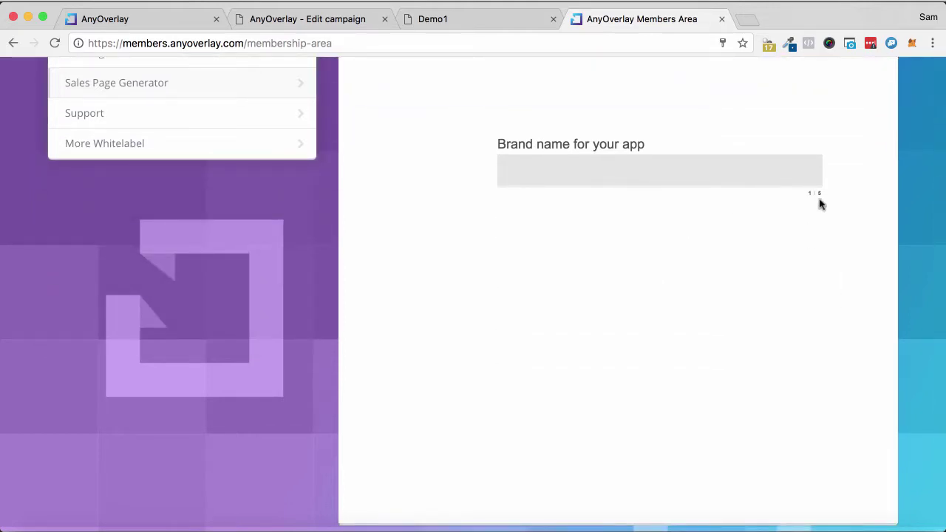
scroll(857, 196, up, 3)
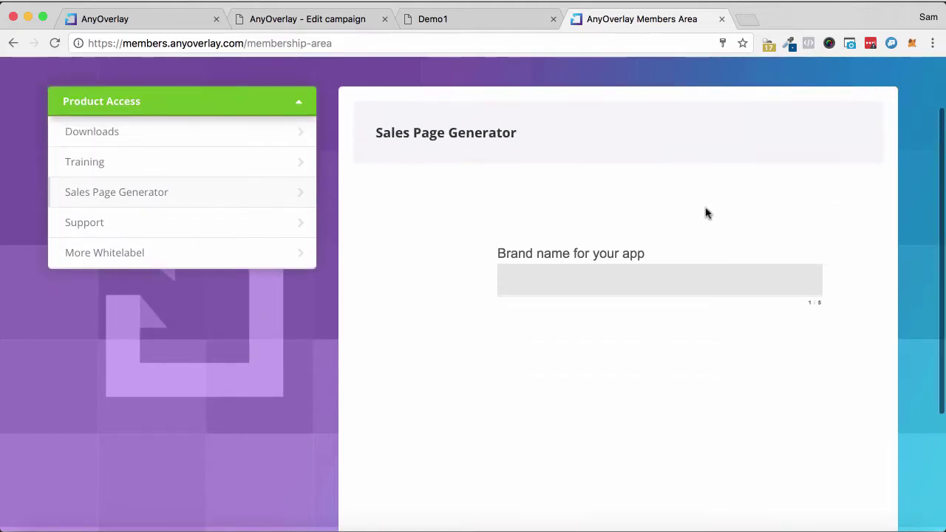
- Scroll through the Product Access Training videos, then go back to the Downloads links
click(163, 168)
scroll(377, 175, down, 4)
scroll(377, 174, down, 5)
scroll(377, 174, up, 10)
scroll(373, 175, up, 3)
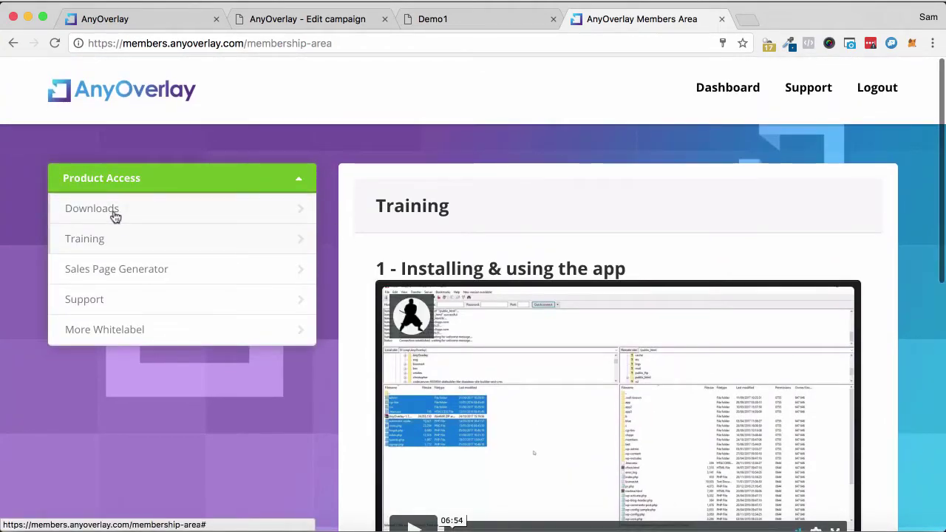
click(115, 212)
scroll(378, 289, down, 2)
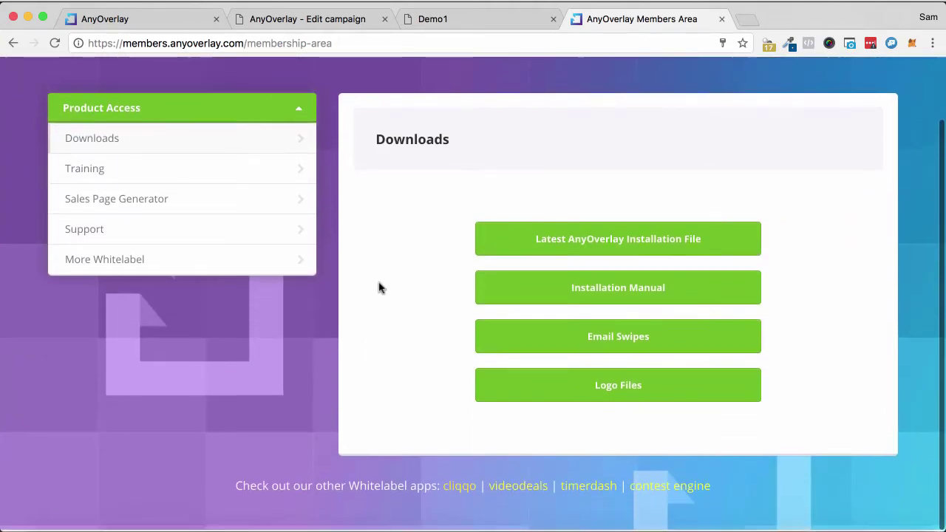